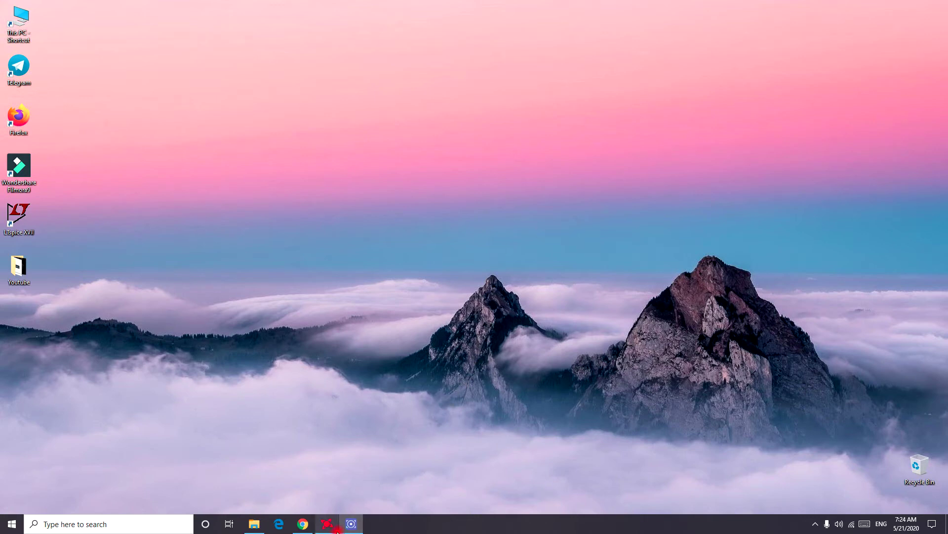
# Switch to Chrome and open AMD's Radeon Software page from the "amd radeon software" search results.
pyautogui.moveTo(326, 524)
pyautogui.click(305, 524)
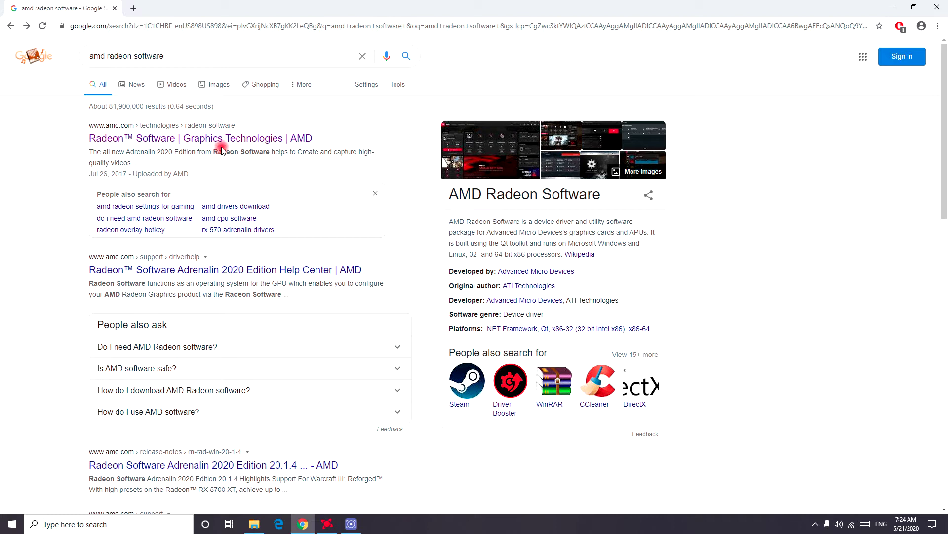
pyautogui.click(188, 139)
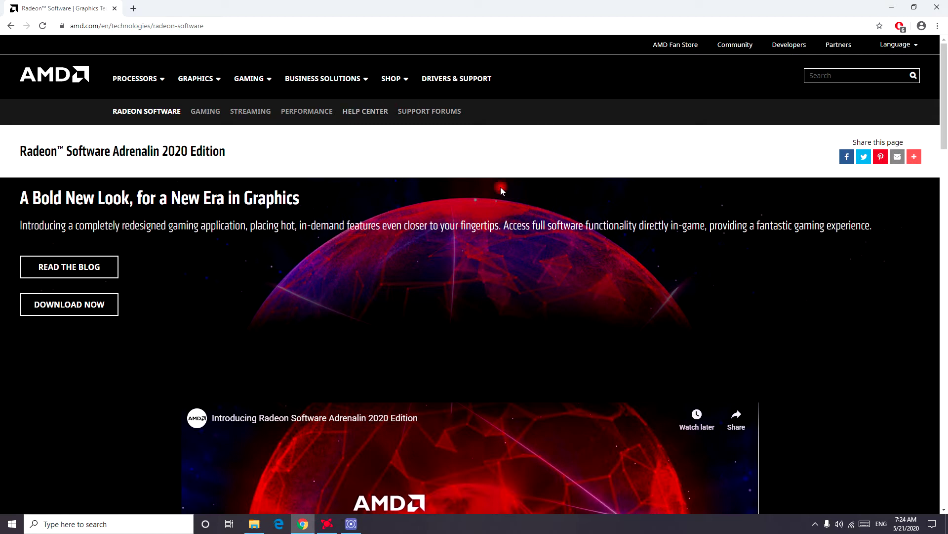
# Review the features on the Radeon Software Adrenalin 2020 Edition page and go on to its driver download page.
pyautogui.scroll(-4, 537, 200)
pyautogui.scroll(-3, 538, 199)
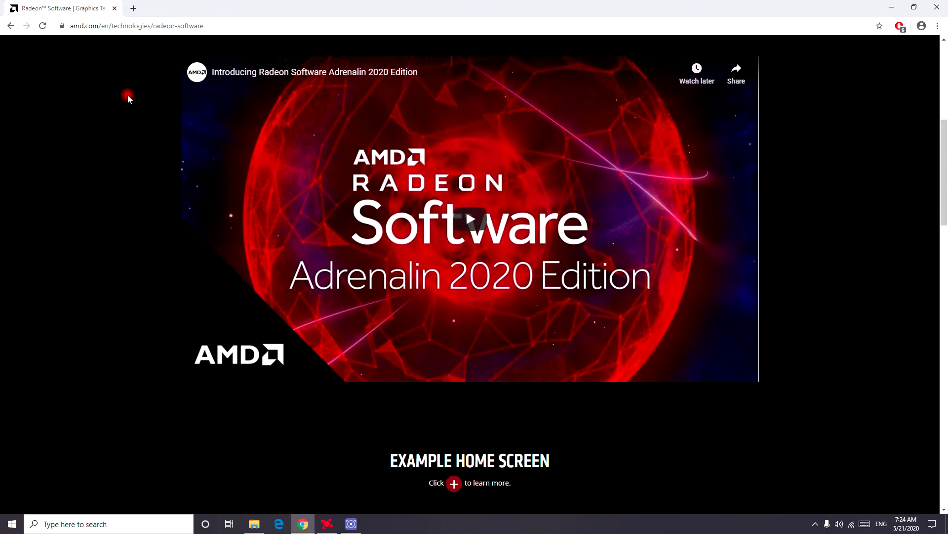
pyautogui.scroll(-12, 727, 258)
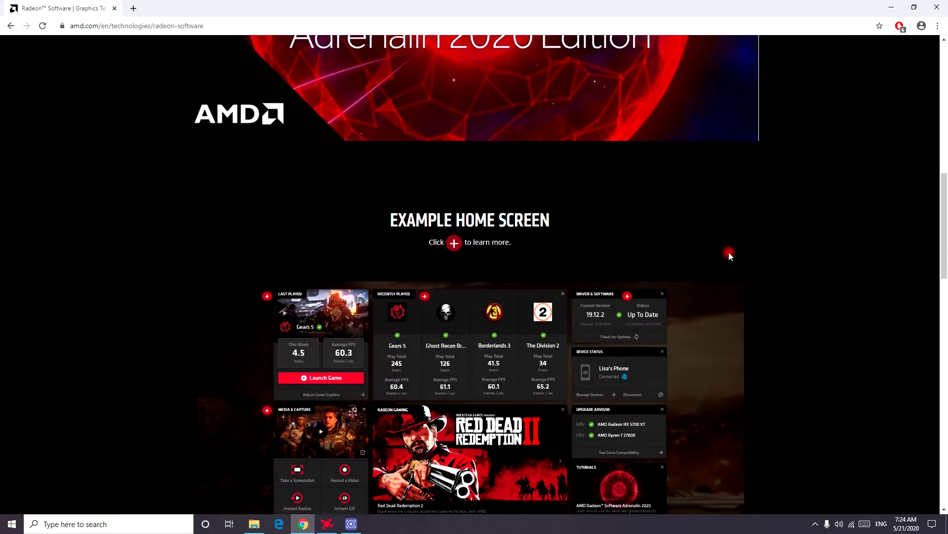
pyautogui.scroll(-6, 730, 254)
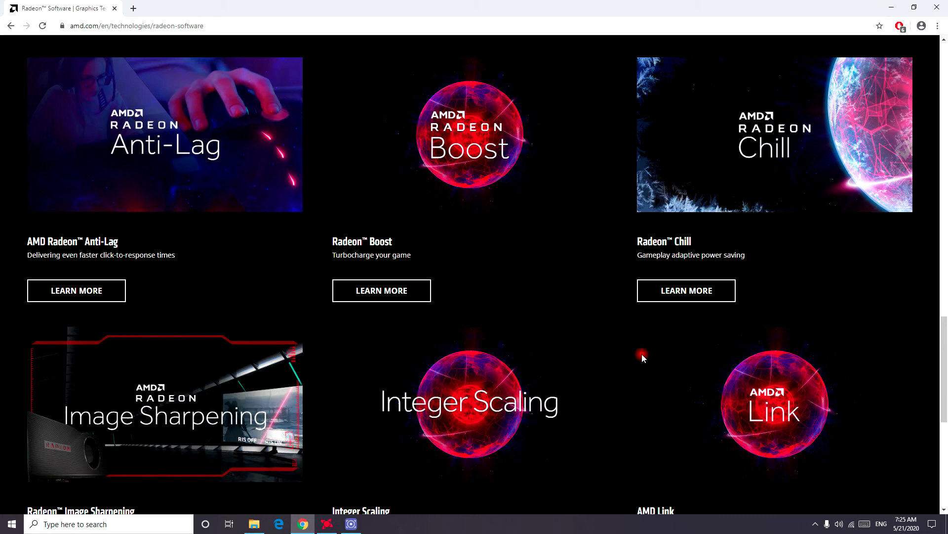
pyautogui.scroll(-7, 566, 351)
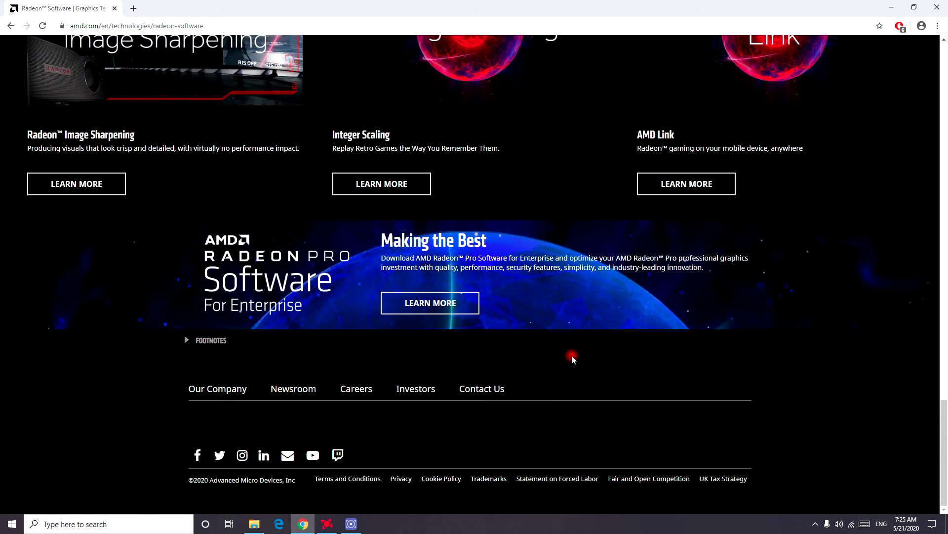
pyautogui.scroll(10, 662, 357)
pyautogui.scroll(15, 666, 352)
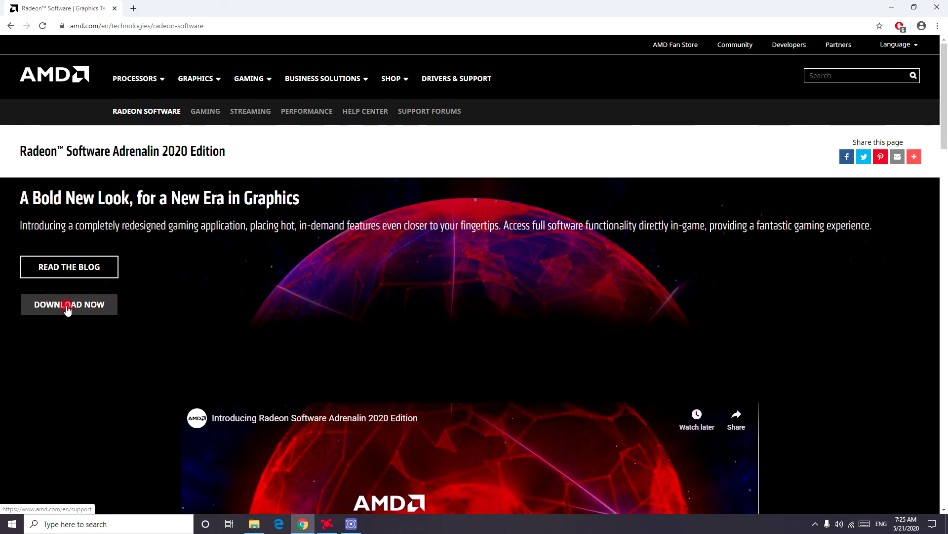
pyautogui.click(67, 308)
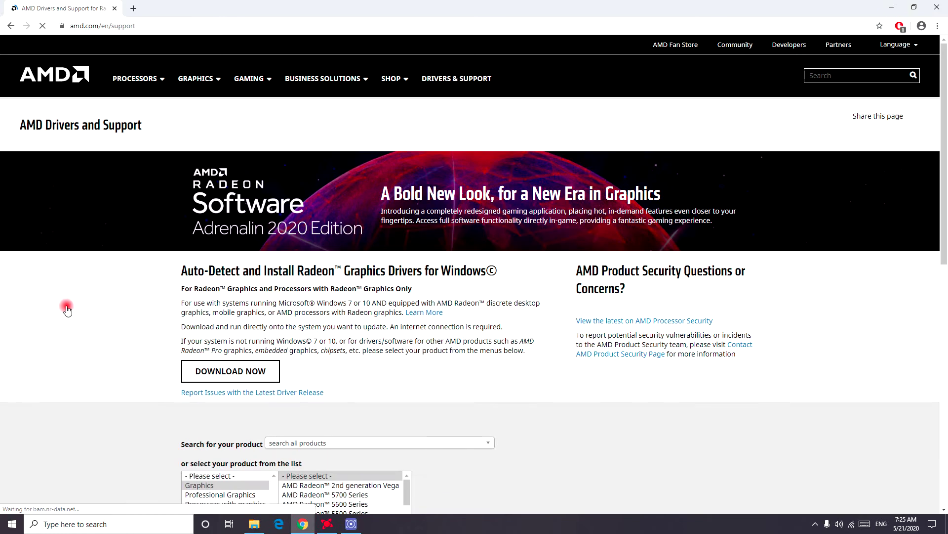
# Browse the Professional Graphics, Processors with graphics, Chipsets, Processors and Embedded categories in the driver support product list.
pyautogui.scroll(-5, 445, 296)
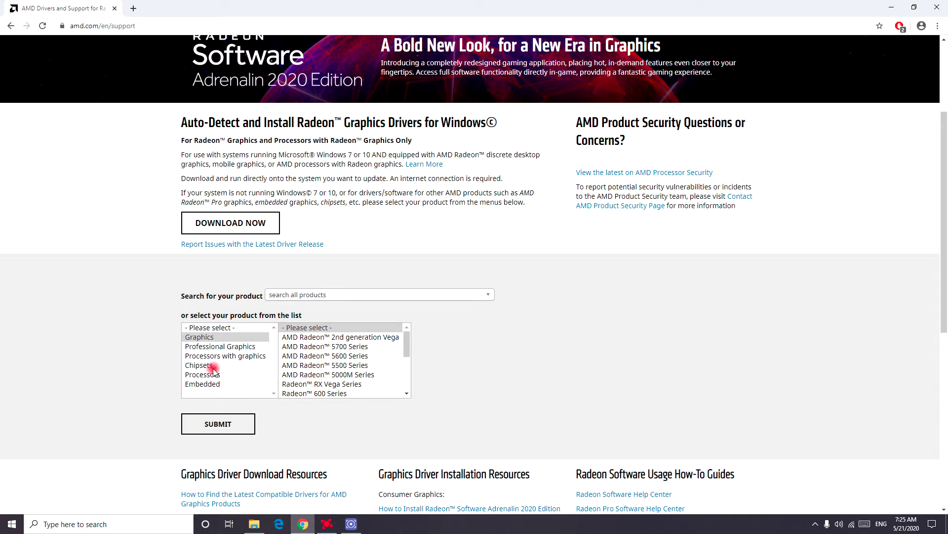
pyautogui.click(225, 347)
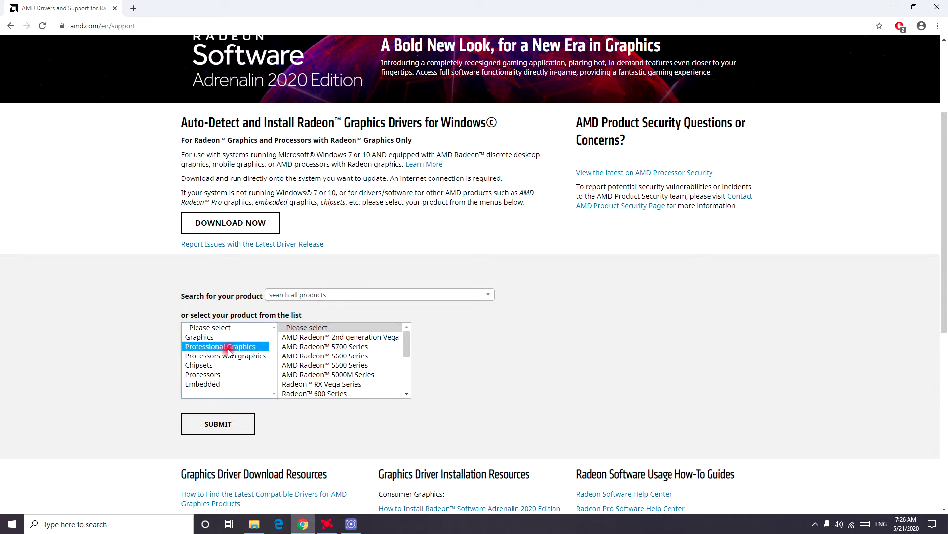
pyautogui.click(221, 358)
pyautogui.click(220, 365)
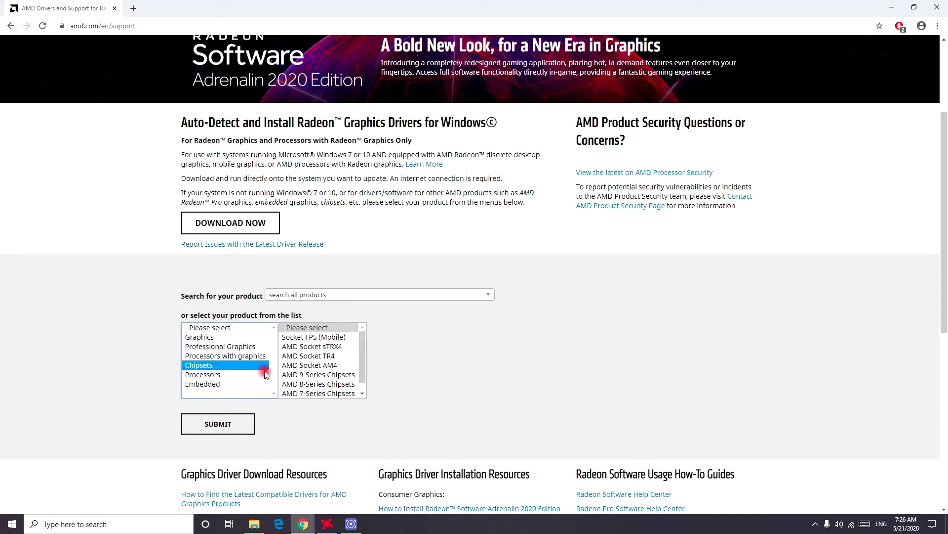
pyautogui.scroll(-2, 344, 375)
pyautogui.scroll(-1, 344, 375)
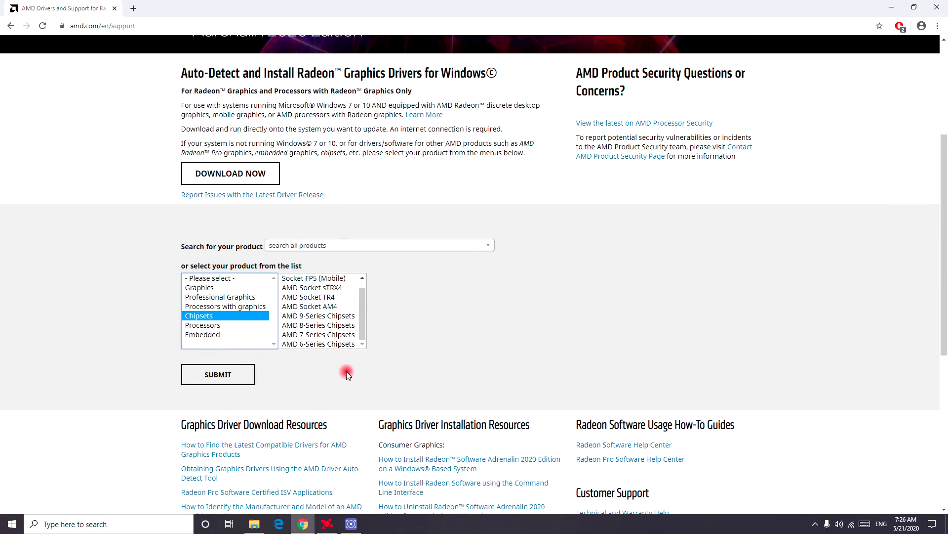
pyautogui.click(215, 325)
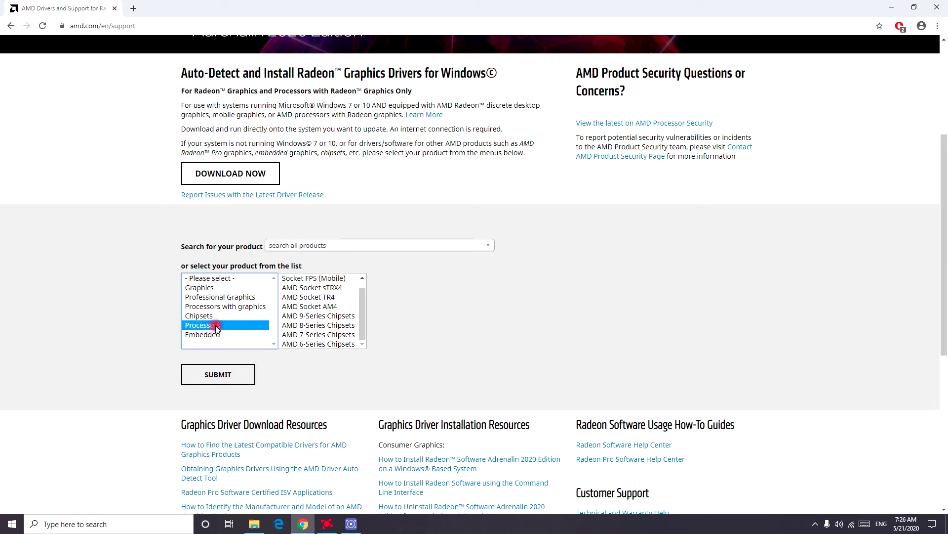
pyautogui.click(216, 335)
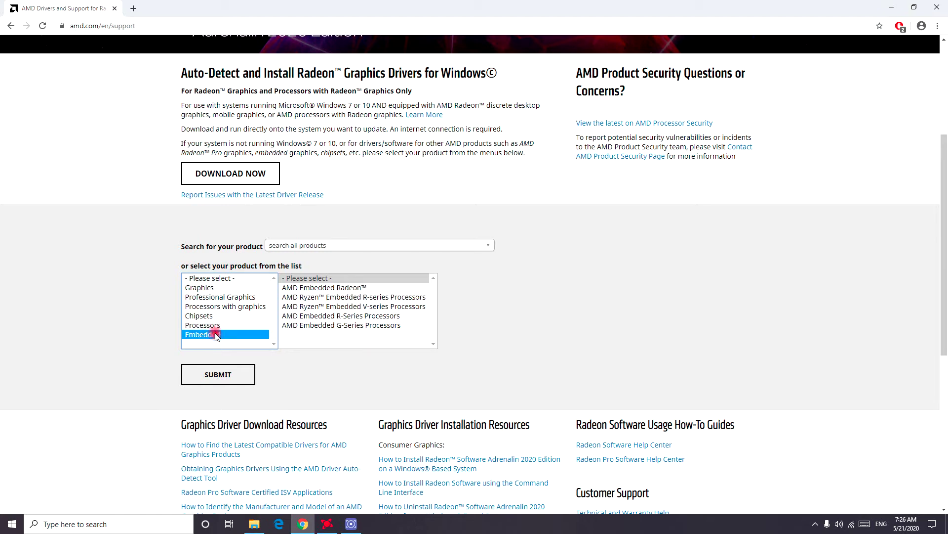
# Choose Graphics, Radeon RX Vega Series and Radeon RX Vega 64 as the product and submit the selection.
pyautogui.click(221, 290)
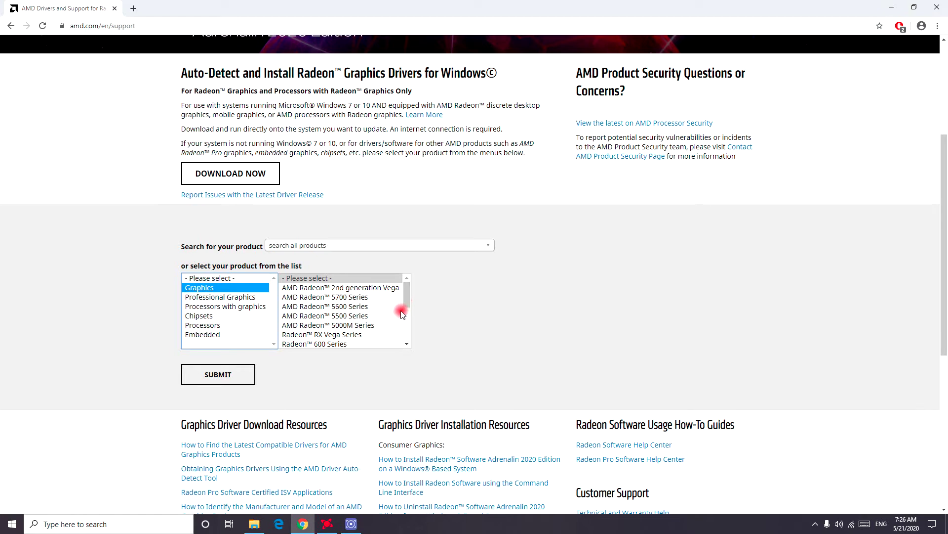
pyautogui.scroll(-1, 381, 313)
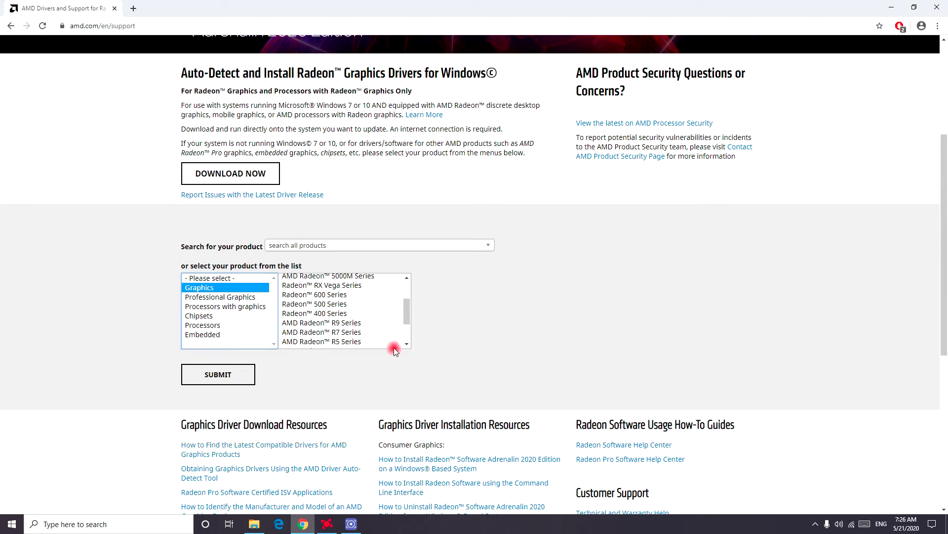
pyautogui.scroll(-2, 364, 334)
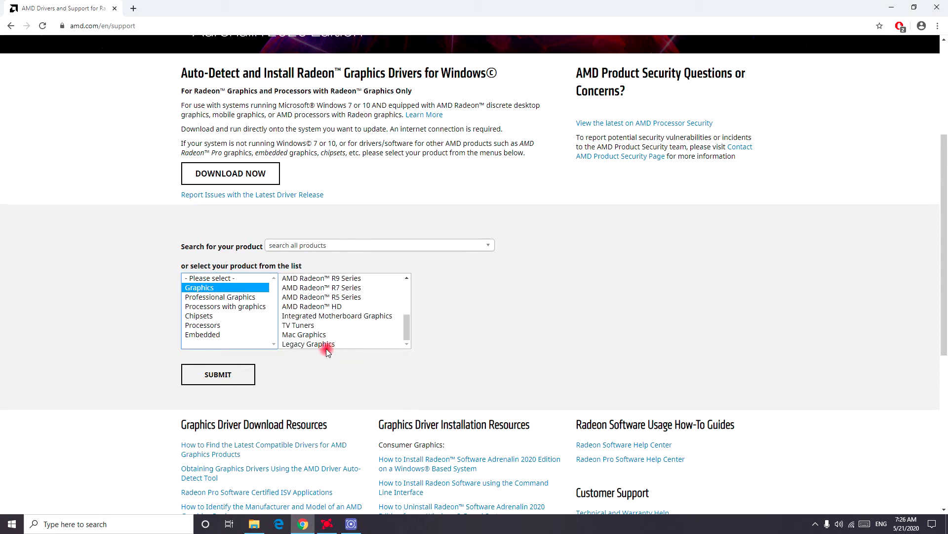
pyautogui.scroll(3, 393, 324)
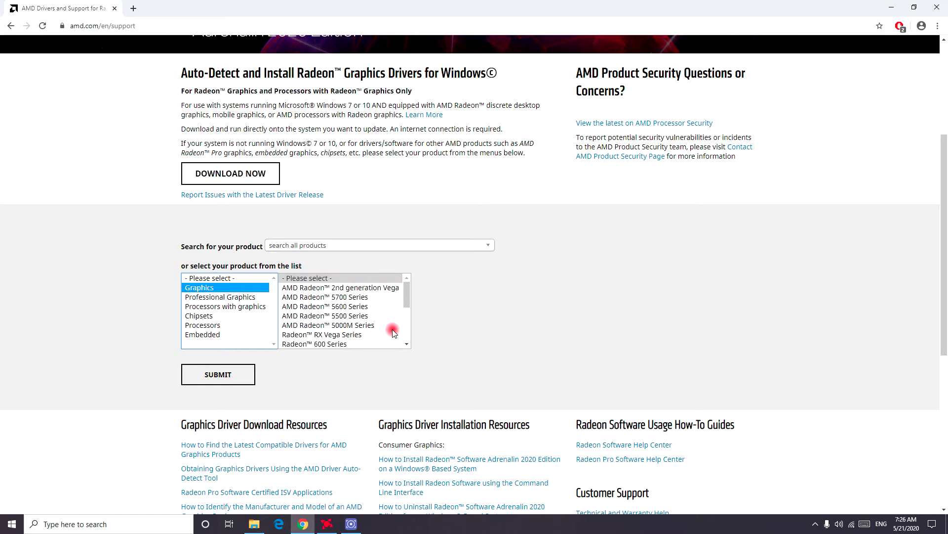
pyautogui.click(349, 335)
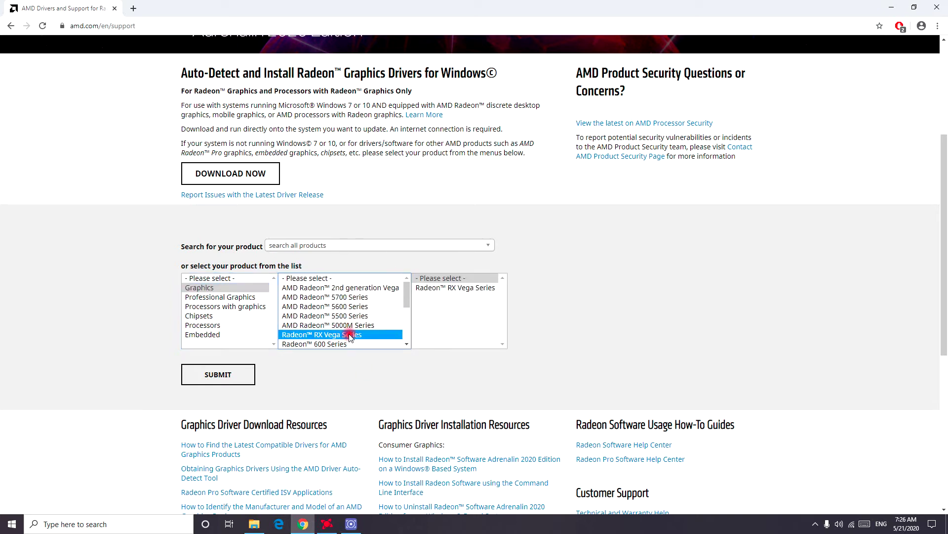
pyautogui.click(442, 291)
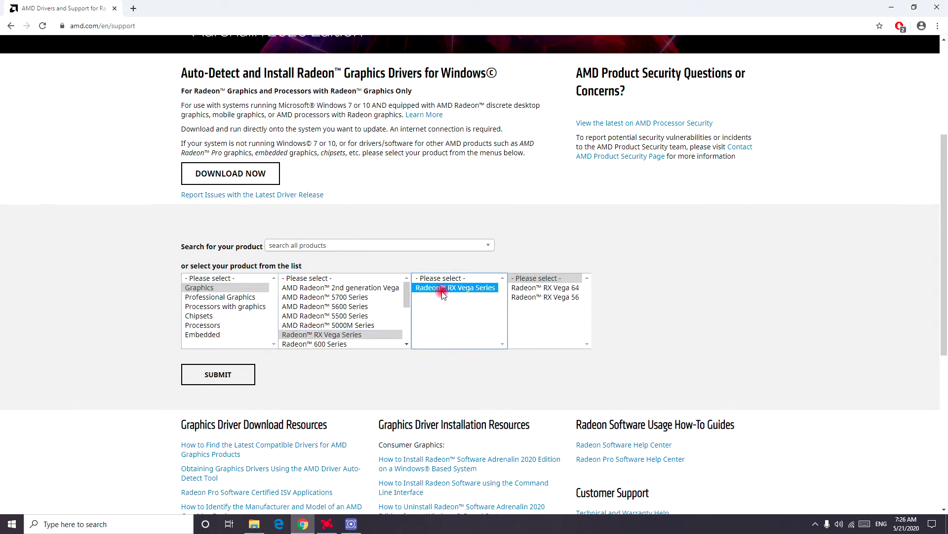
pyautogui.click(531, 288)
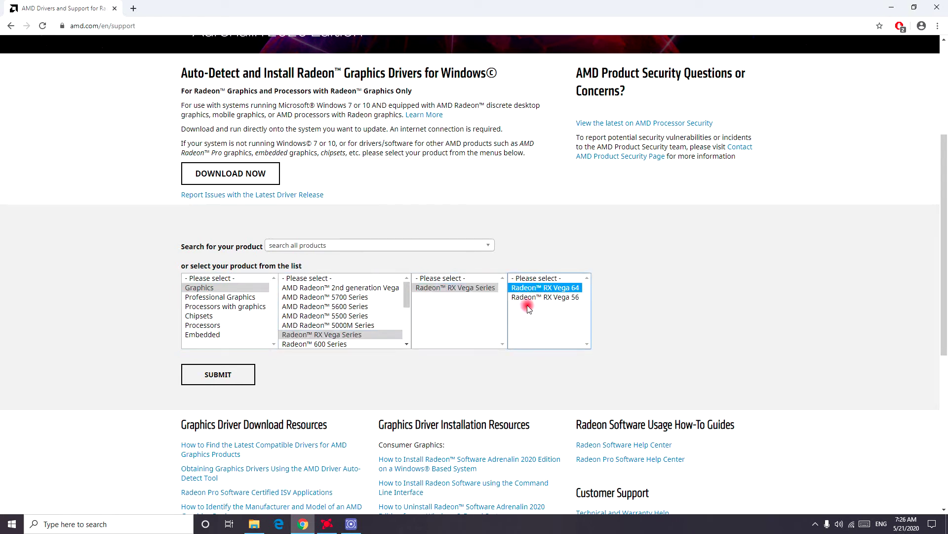
pyautogui.click(205, 377)
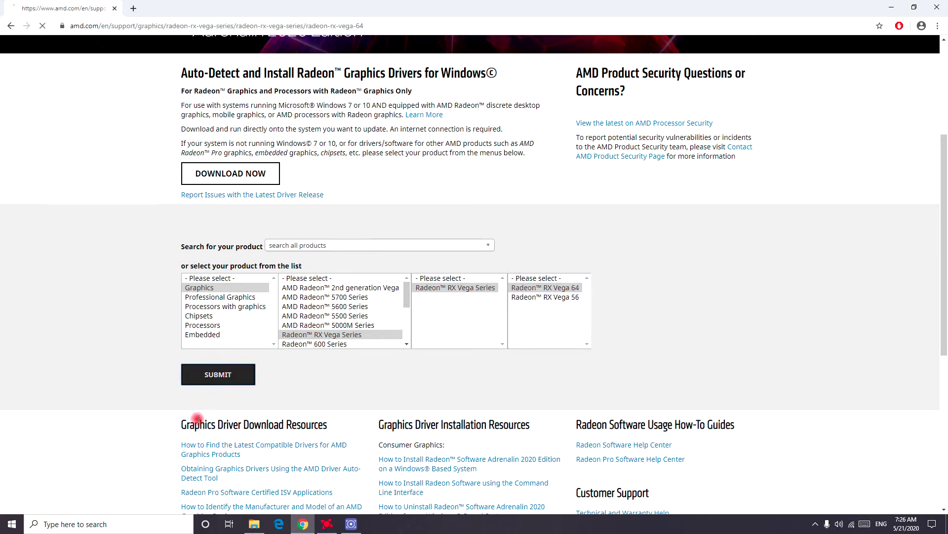
pyautogui.scroll(-2, 692, 294)
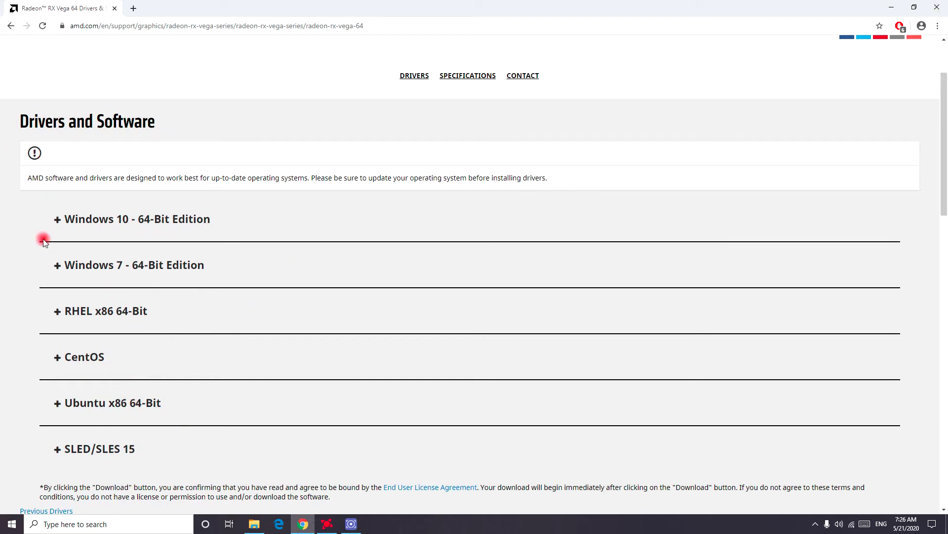
# Expand the Windows 10 - 64-Bit Edition drivers and review the releases offered and their release dates.
pyautogui.click(62, 220)
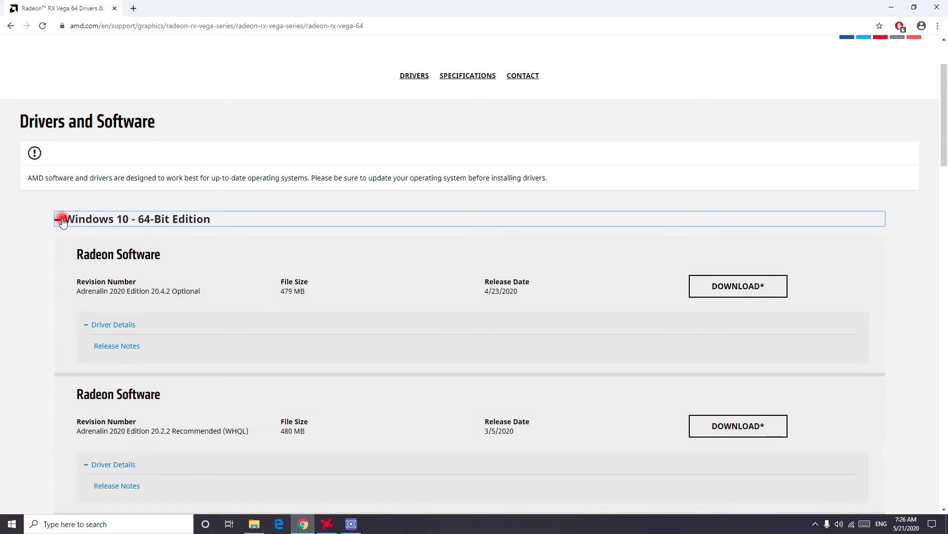
pyautogui.click(741, 292)
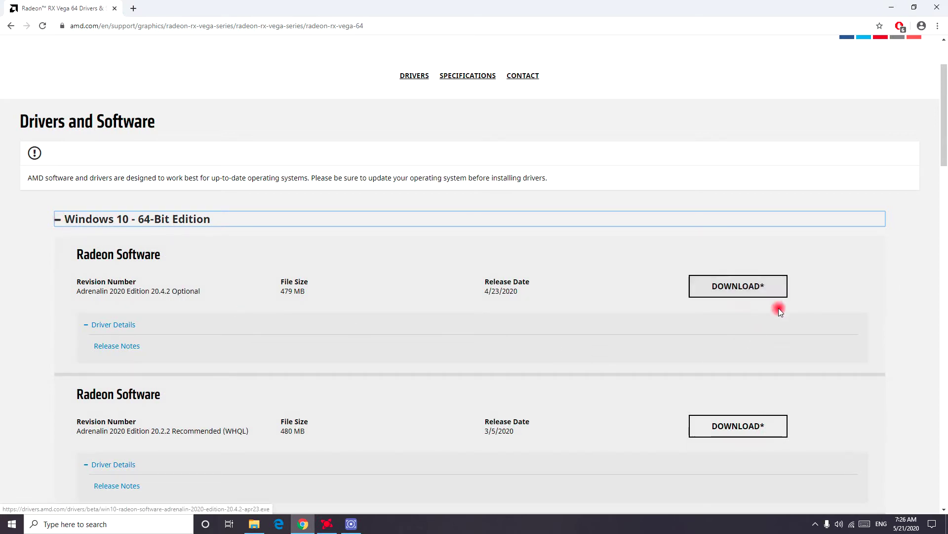
pyautogui.scroll(-2, 748, 328)
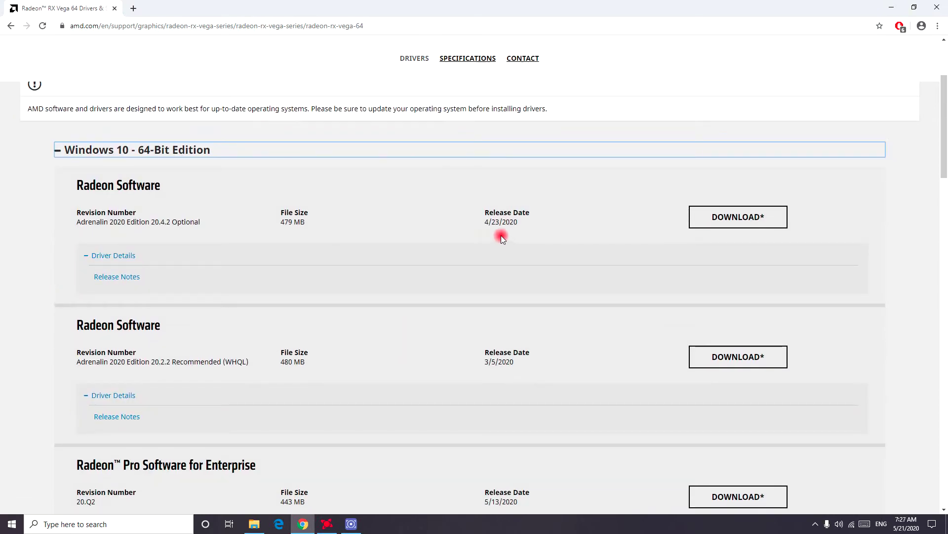
pyautogui.moveTo(511, 224); pyautogui.dragTo(487, 223)
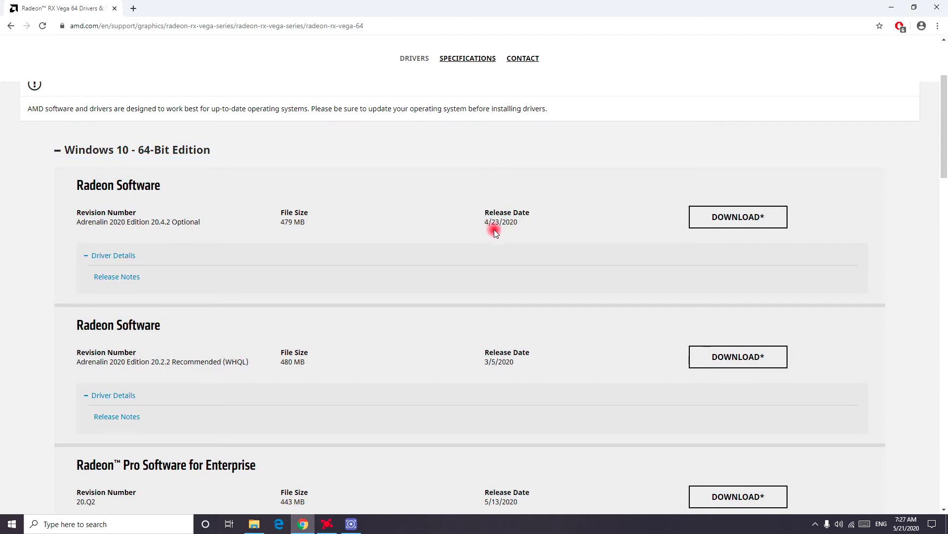
pyautogui.scroll(-3, 498, 257)
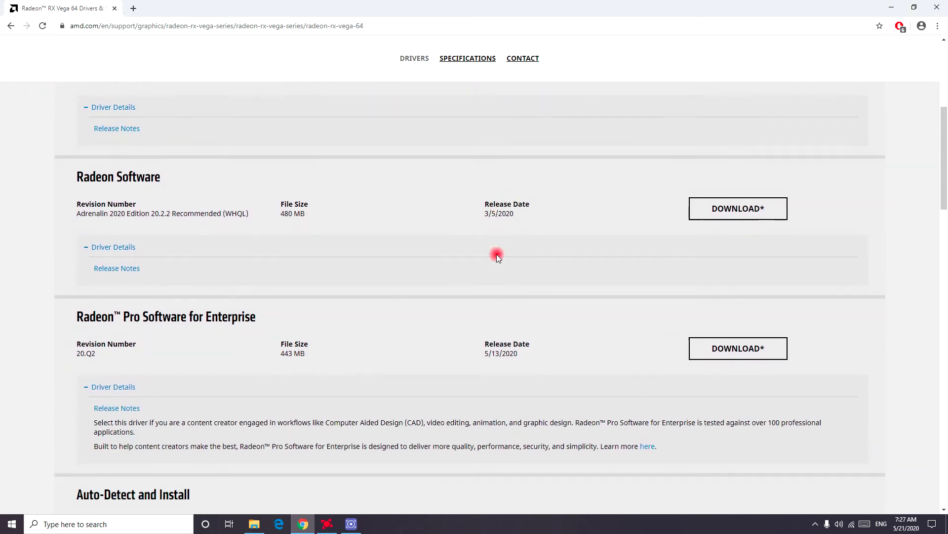
pyautogui.scroll(1, 498, 257)
pyautogui.scroll(1, 497, 254)
# Start downloading Radeon Software Adrenalin 2020 Edition 20.4.2 Optional, cancel the save and dismiss the newsletter sign-up form.
pyautogui.click(738, 168)
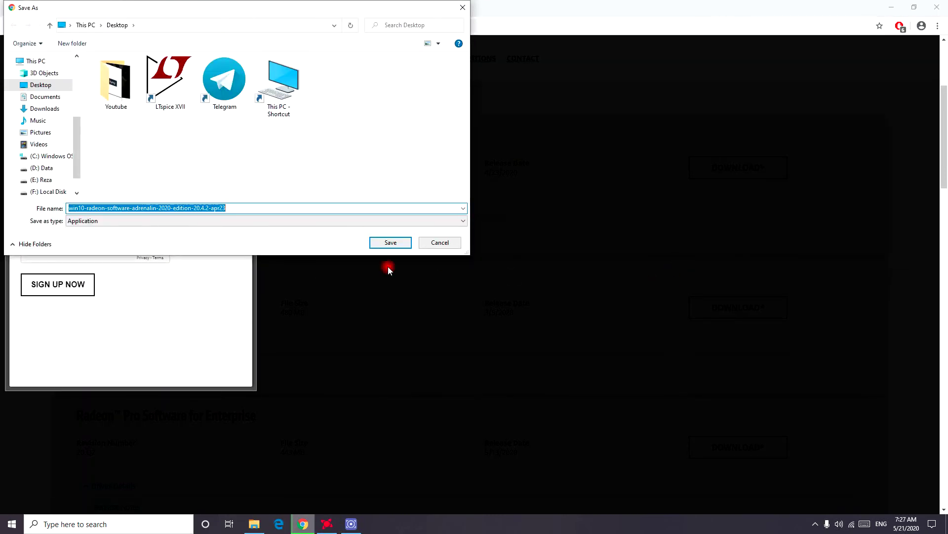
pyautogui.click(449, 244)
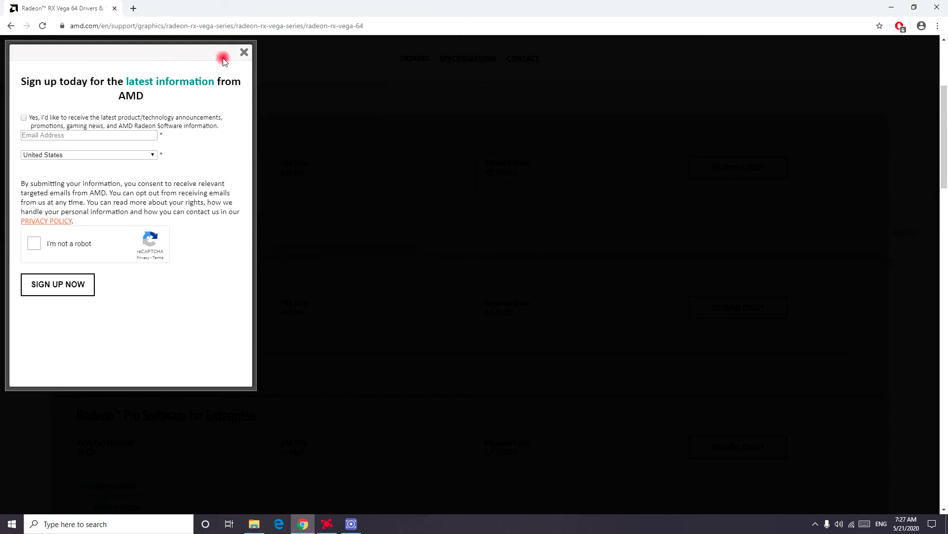
pyautogui.click(245, 53)
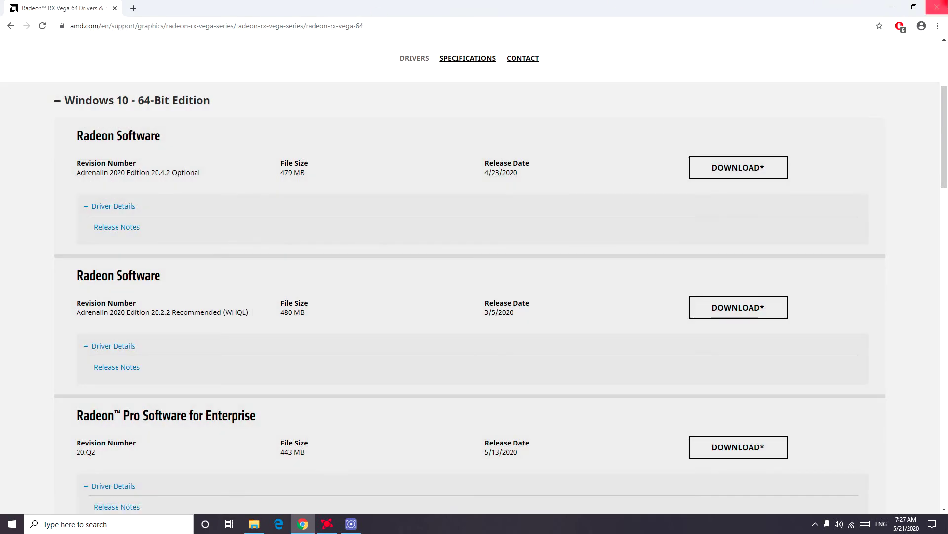
# Close the browser and switch to the installed AMD Radeon Software to view its Radeon Boost page.
pyautogui.click(939, 8)
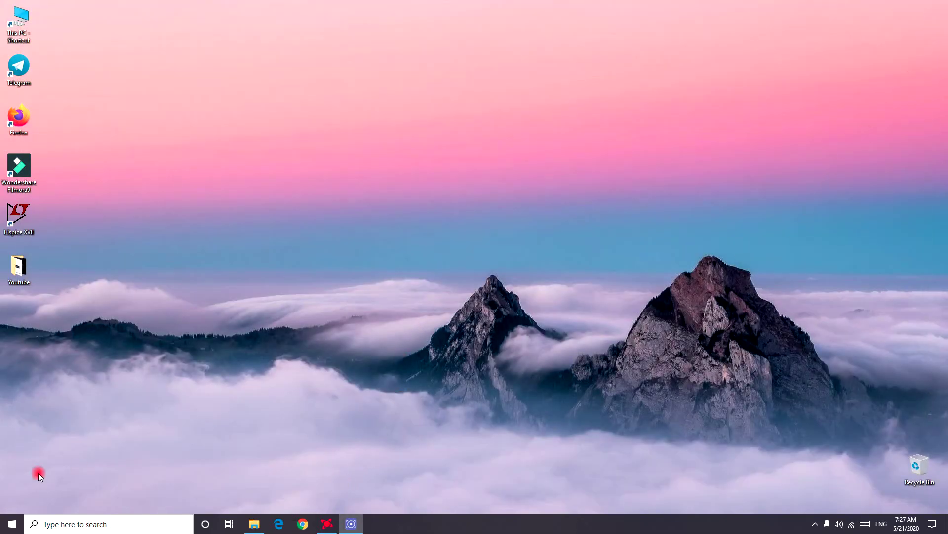
pyautogui.click(12, 524)
pyautogui.scroll(-3, 237, 356)
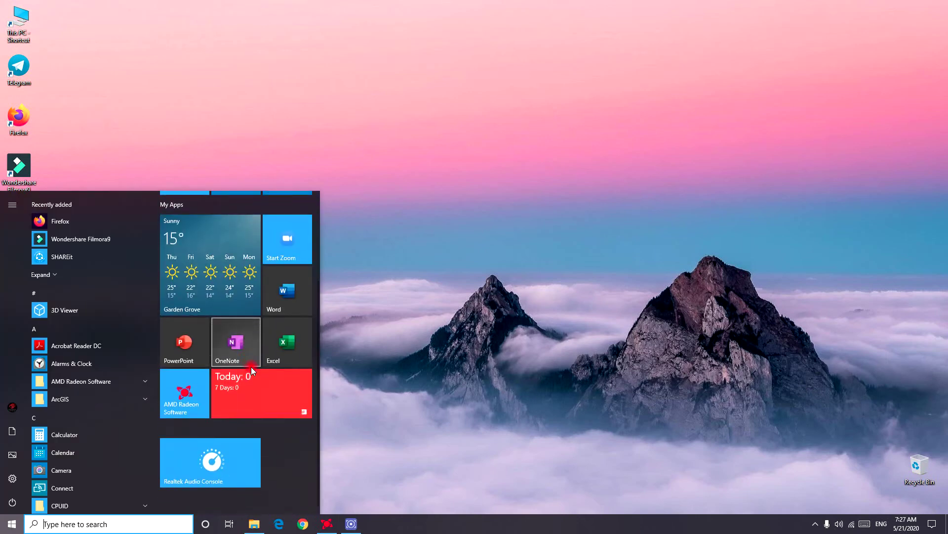
pyautogui.click(328, 523)
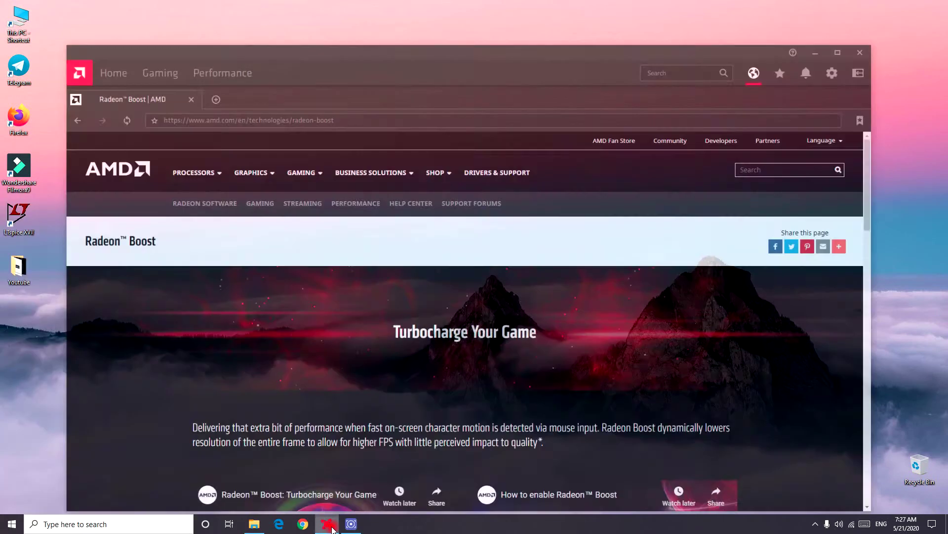
pyautogui.scroll(-10, 628, 357)
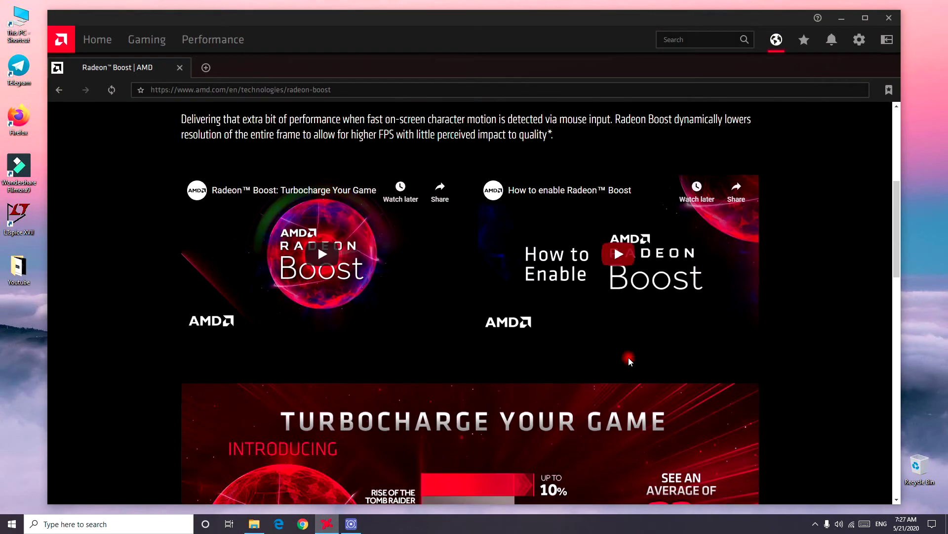
# Read the Radeon Boost page down to its performance comparison and supported titles, and close its browser tab.
pyautogui.scroll(2, 629, 357)
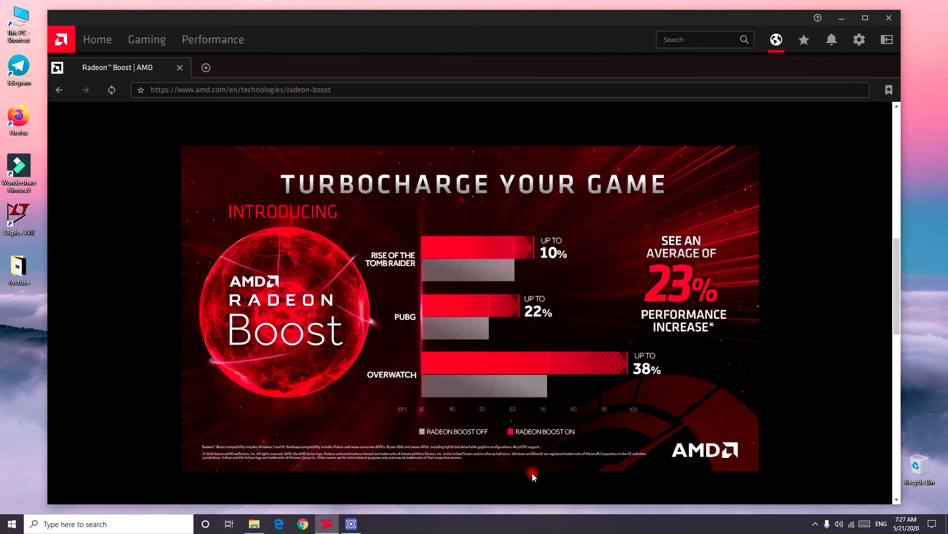
pyautogui.scroll(-10, 692, 176)
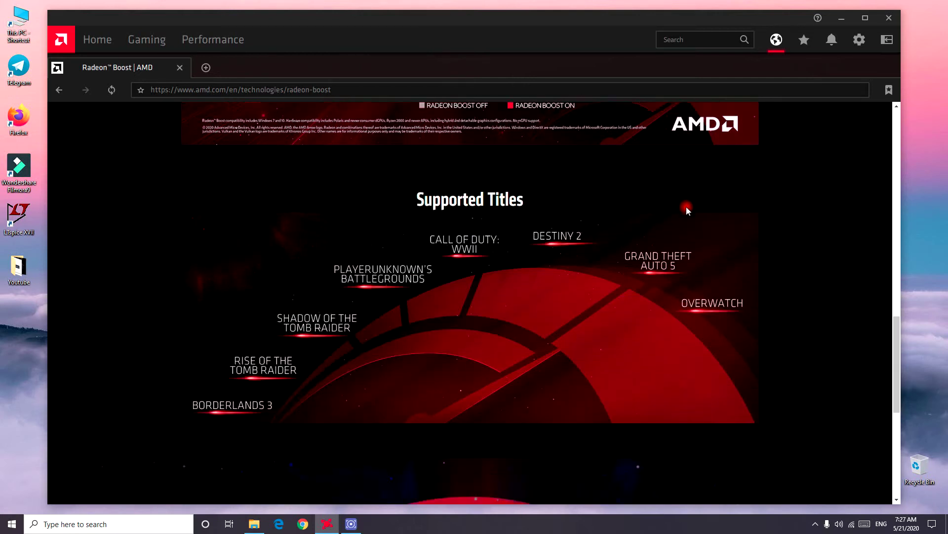
pyautogui.scroll(15, 685, 214)
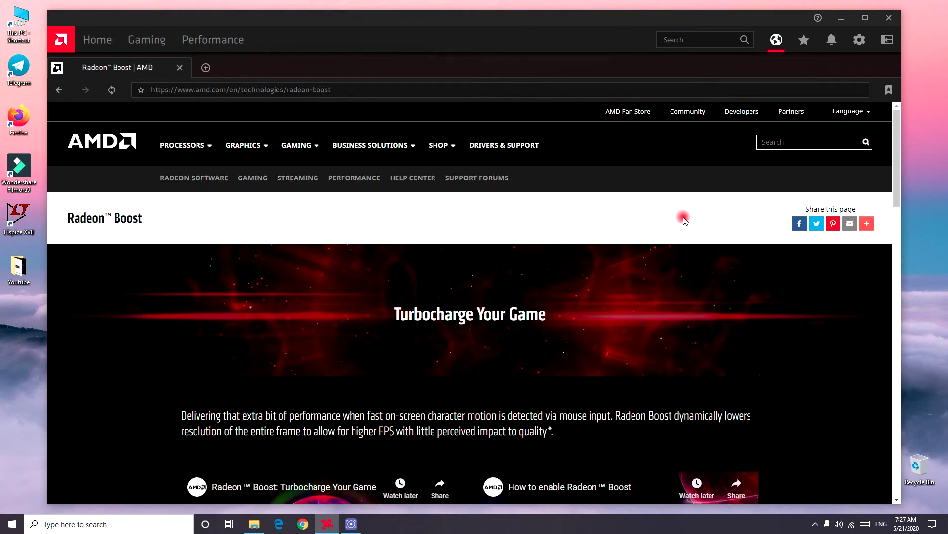
pyautogui.click(180, 67)
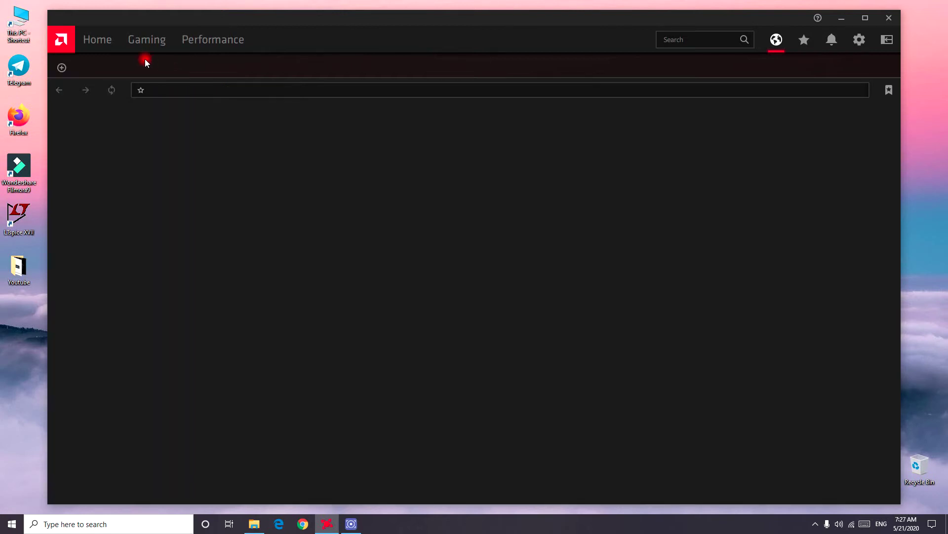
# View the Home overview, the installed games in Gaming and the hardware metrics in Performance.
pyautogui.click(106, 43)
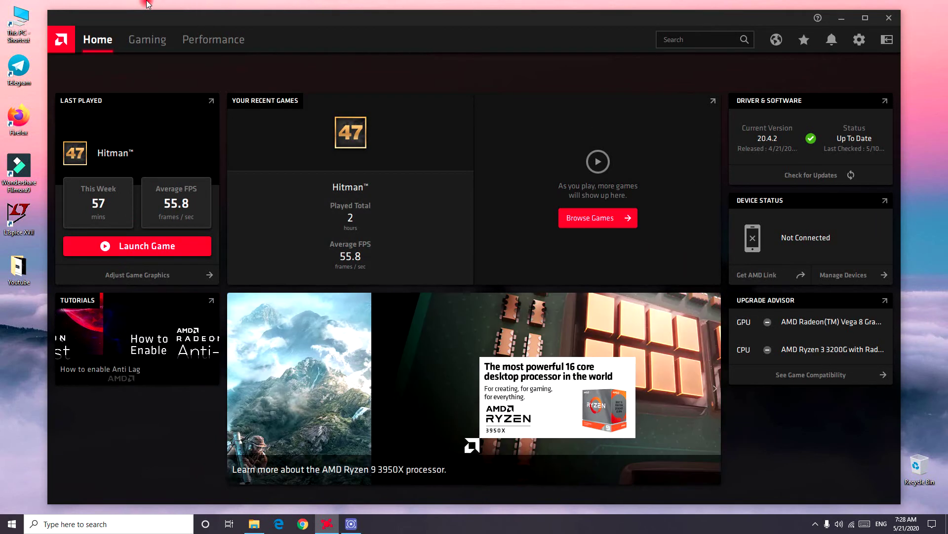
pyautogui.click(155, 49)
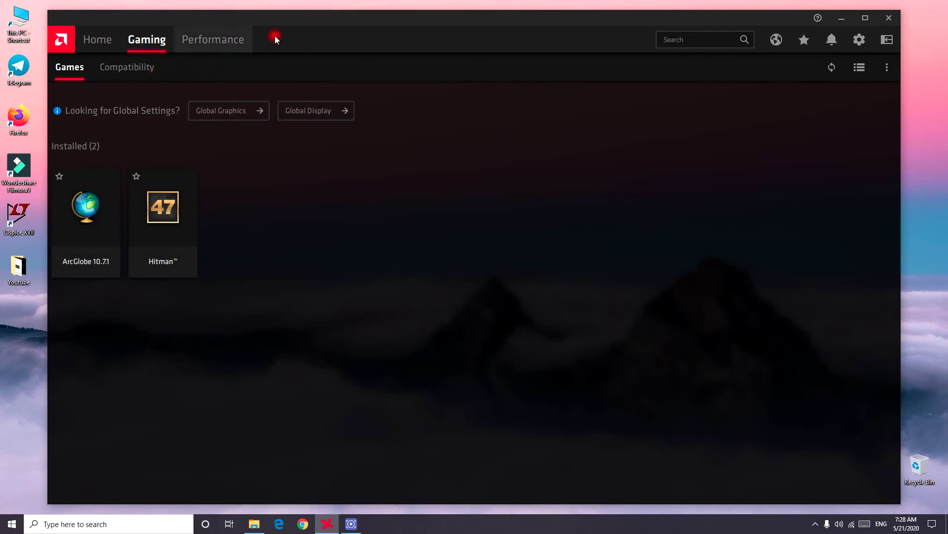
pyautogui.click(227, 37)
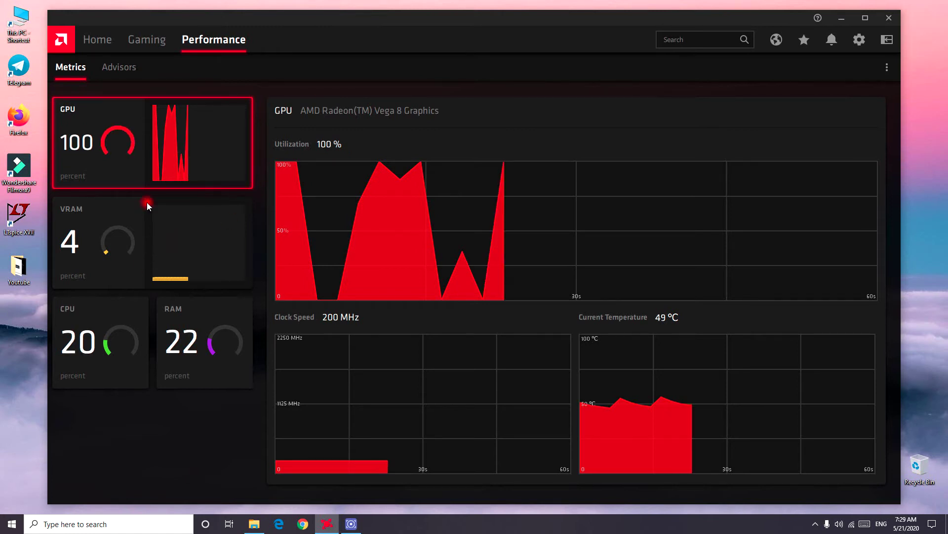
# Choose the Gaming profile in the Settings Advisor and open the global graphics settings.
pyautogui.click(123, 70)
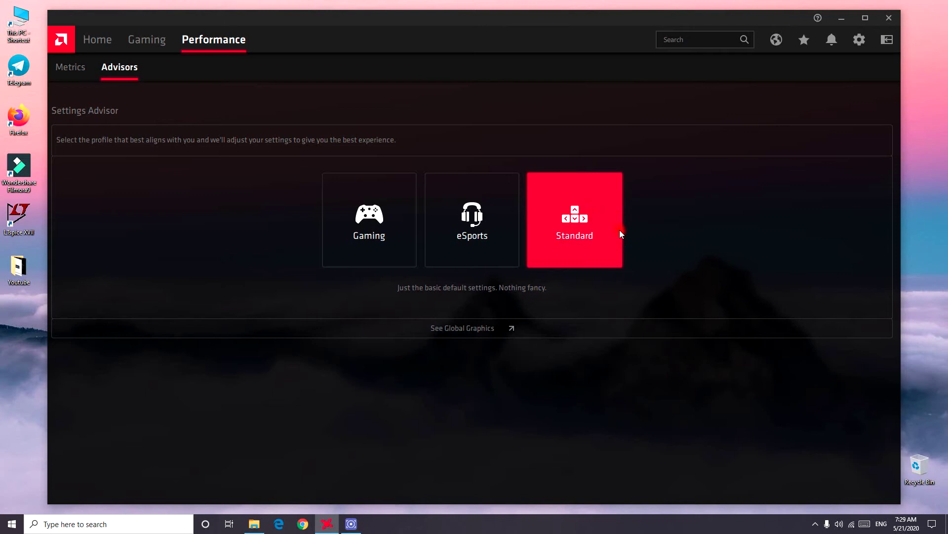
pyautogui.click(361, 231)
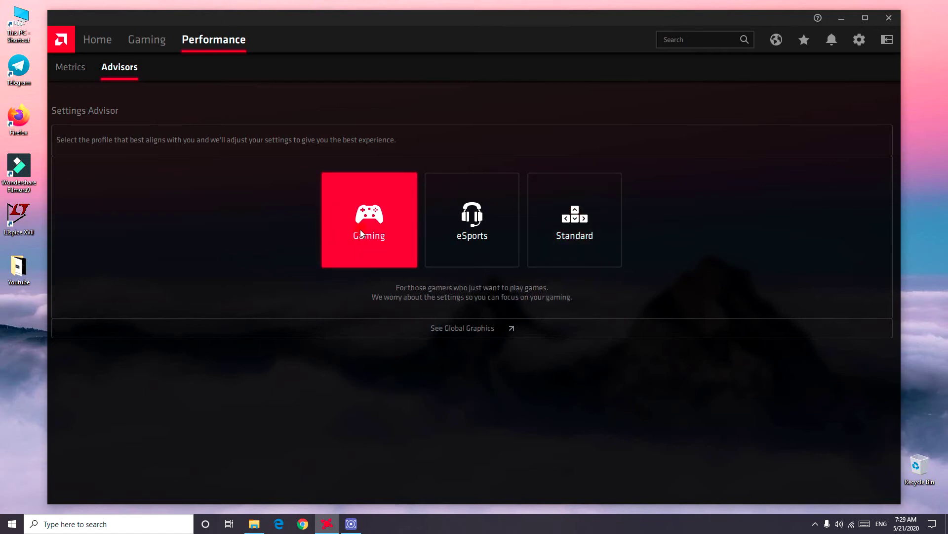
pyautogui.click(488, 326)
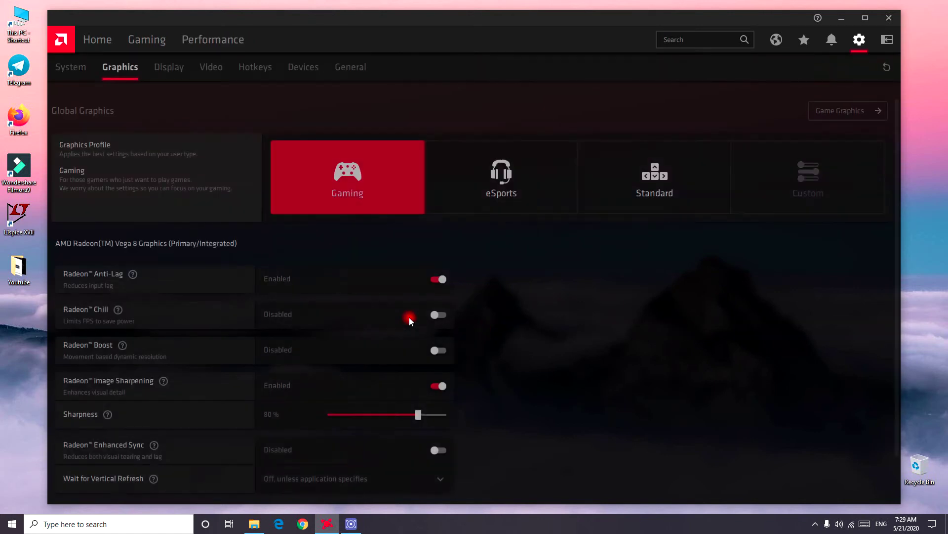
# Switch the global graphics profile to eSports and back to Gaming to compare their settings.
pyautogui.scroll(-2, 767, 227)
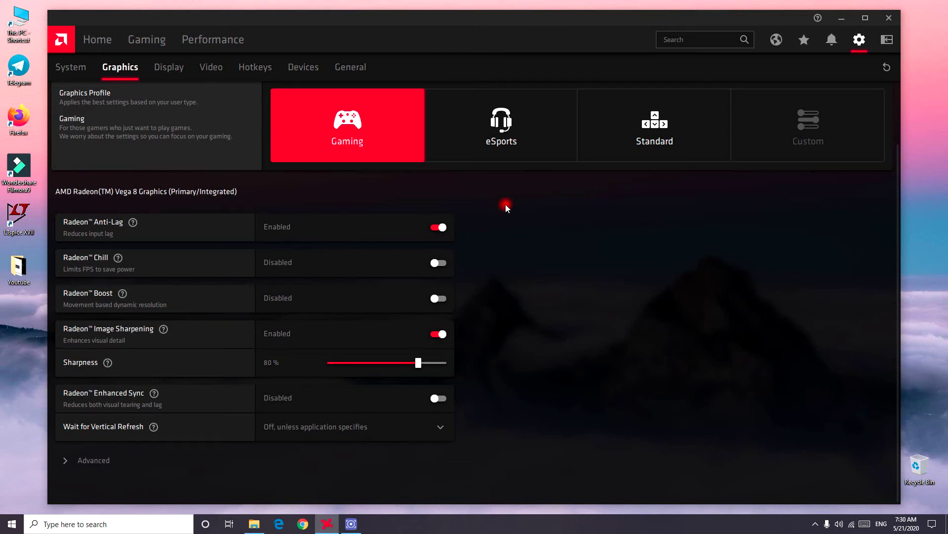
pyautogui.click(509, 138)
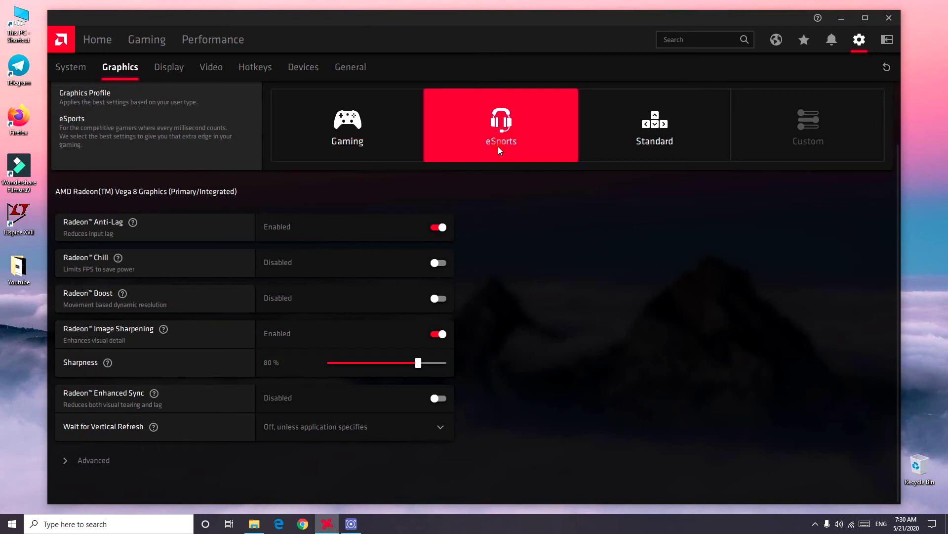
pyautogui.click(340, 120)
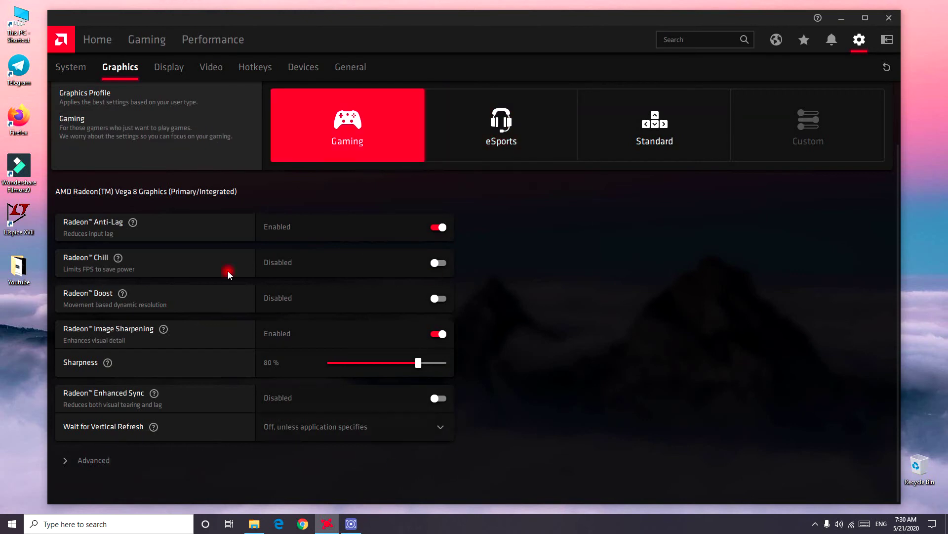
# Expand the advanced global graphics options and review all settings of the Gaming profile.
pyautogui.click(65, 459)
pyautogui.scroll(-3, 577, 385)
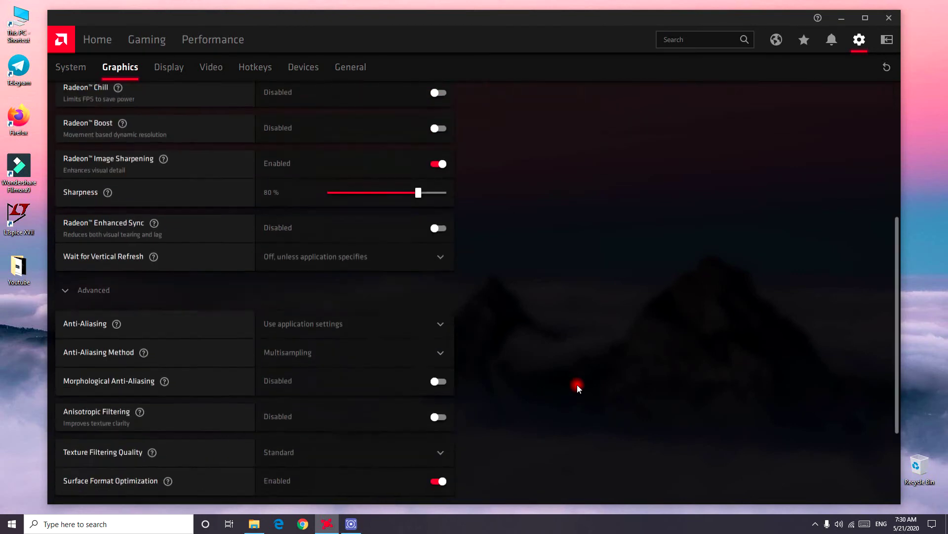
pyautogui.scroll(-3, 577, 385)
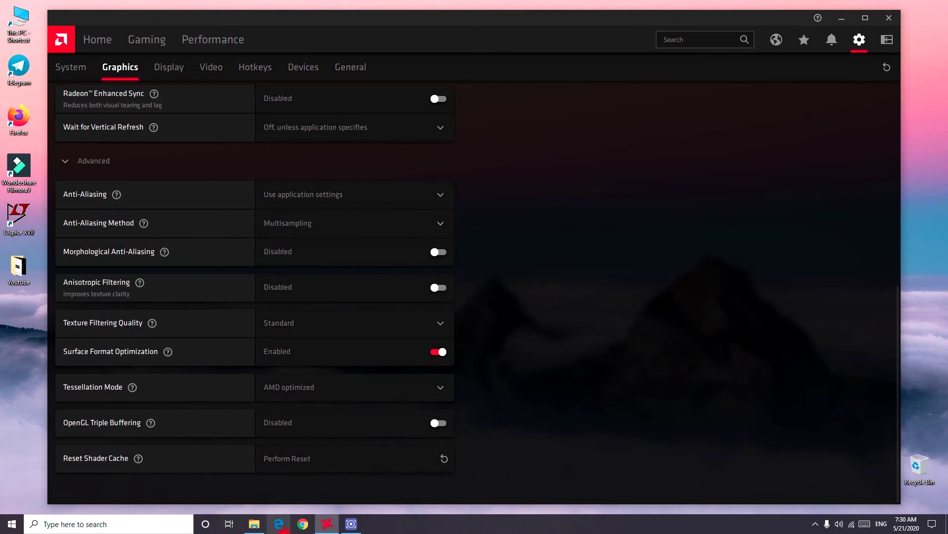
pyautogui.scroll(3, 520, 248)
pyautogui.scroll(5, 520, 247)
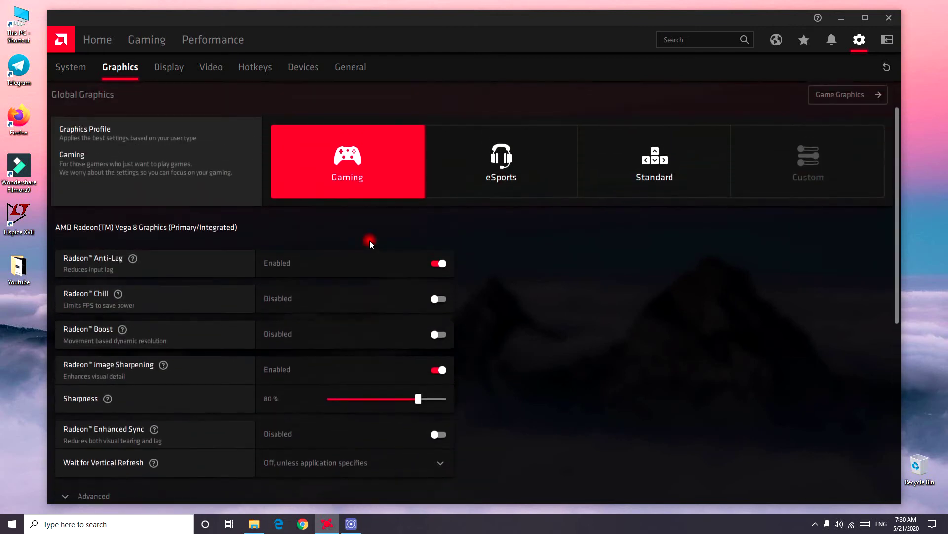
pyautogui.scroll(-2, 498, 346)
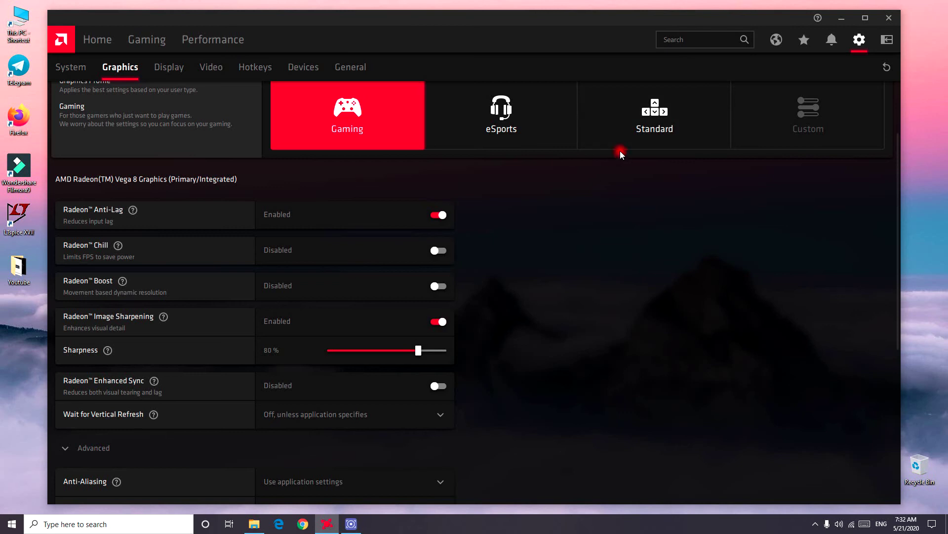
# Look at the Display settings, the Home overview and the GPU performance metrics.
pyautogui.click(165, 69)
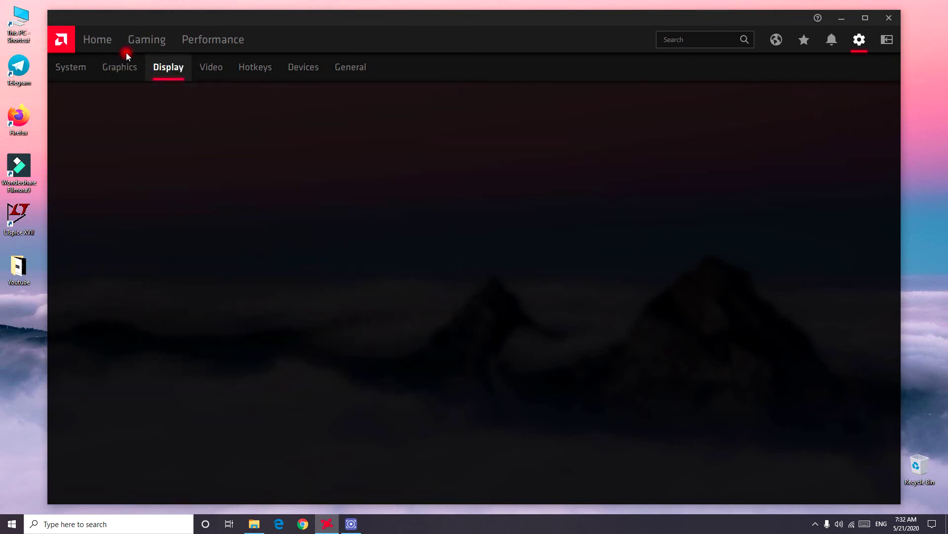
pyautogui.click(109, 47)
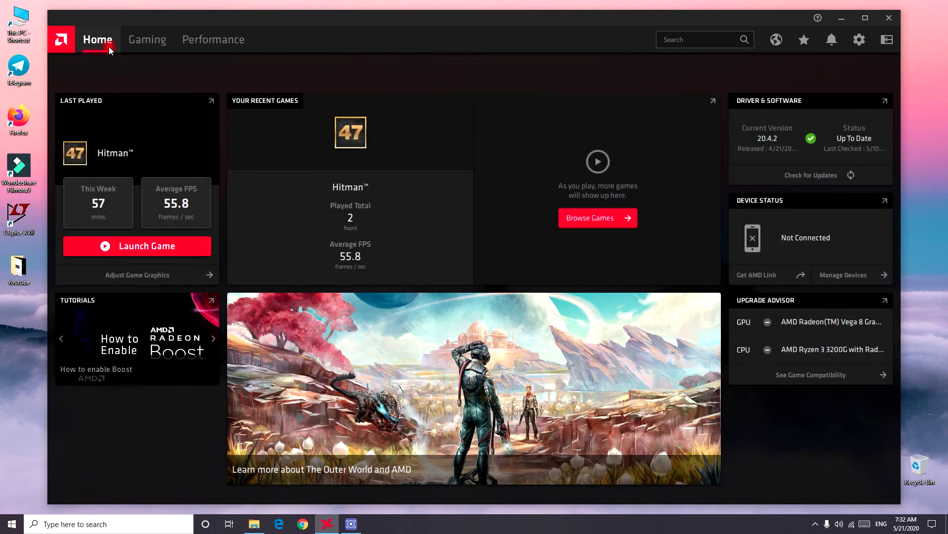
pyautogui.click(214, 49)
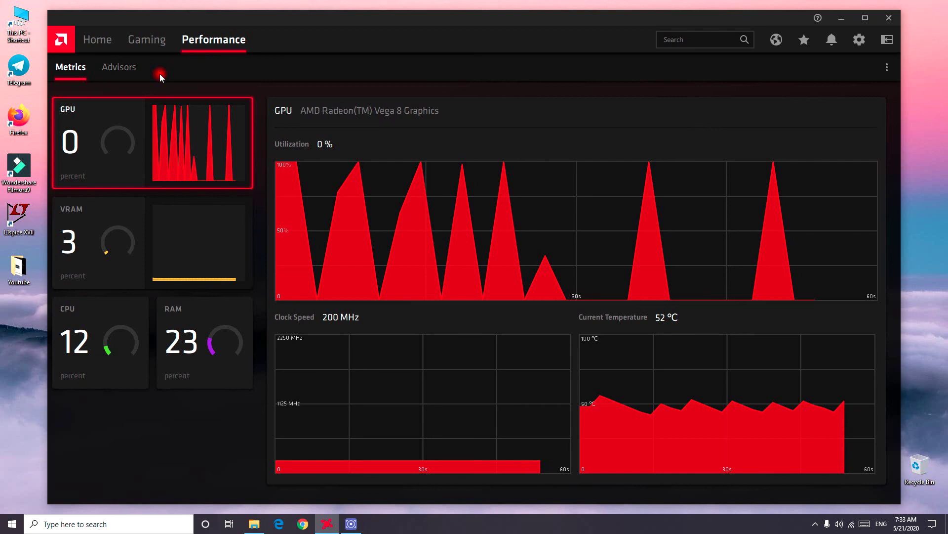
# Choose the Standard profile in the Settings Advisor and close the Radeon Software from its Home page.
pyautogui.click(122, 66)
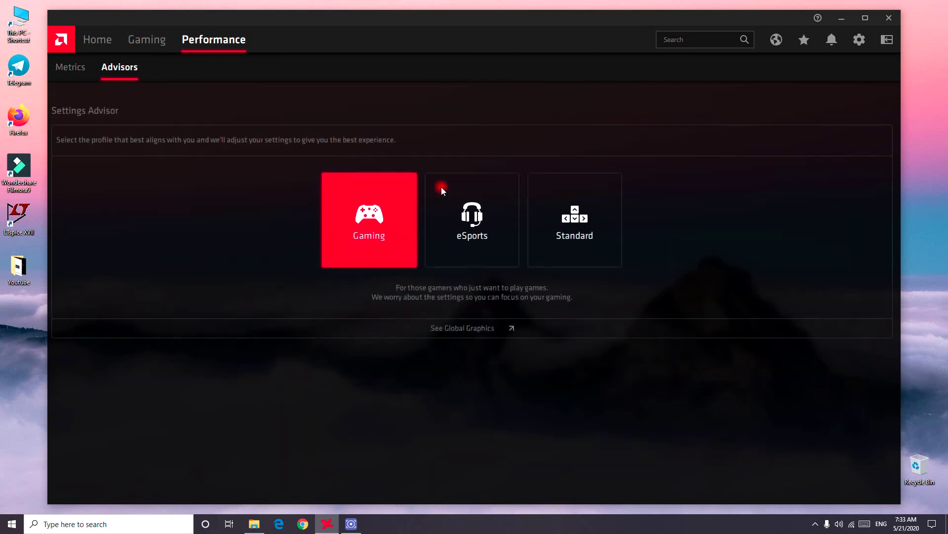
pyautogui.click(545, 236)
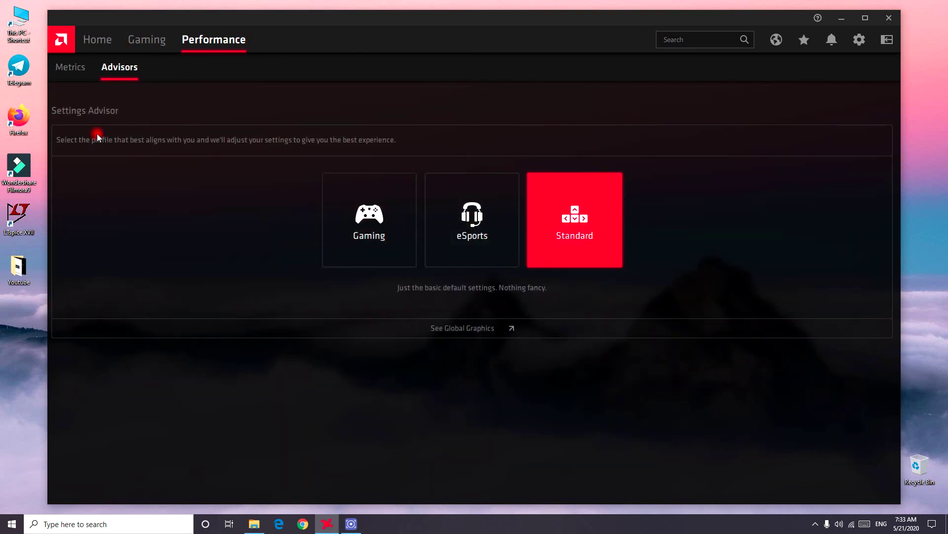
pyautogui.click(99, 43)
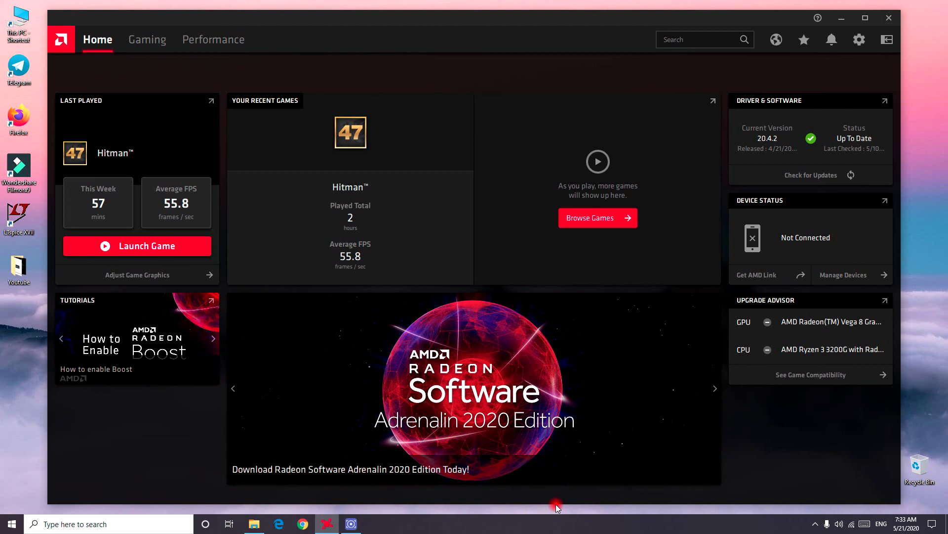
pyautogui.click(889, 18)
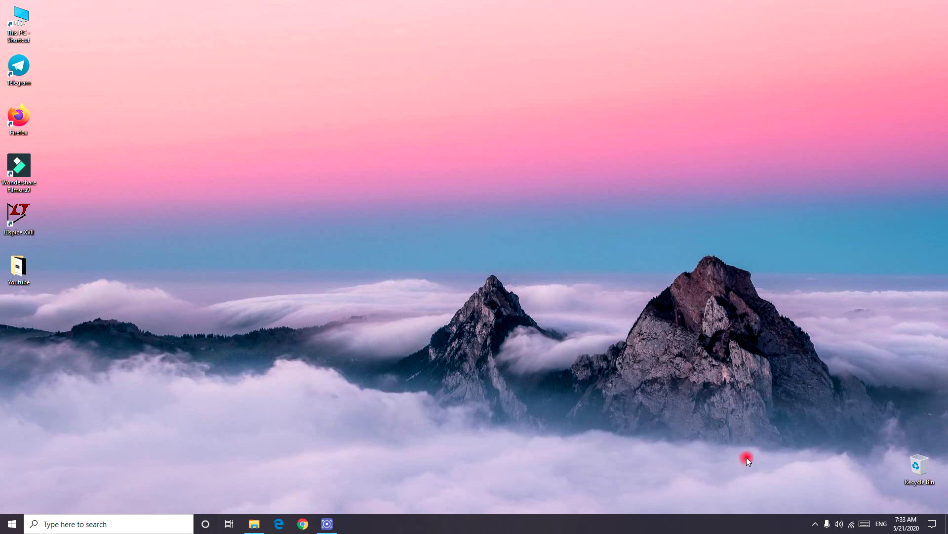